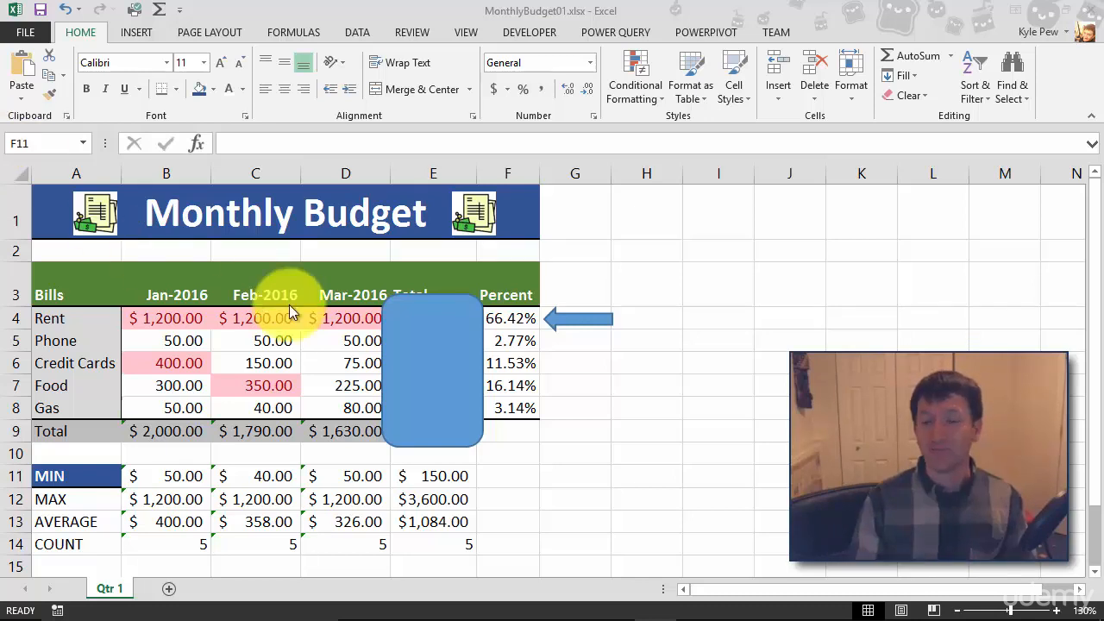
Remove the fill from the rounded rectangle covering the Total column
click(408, 317)
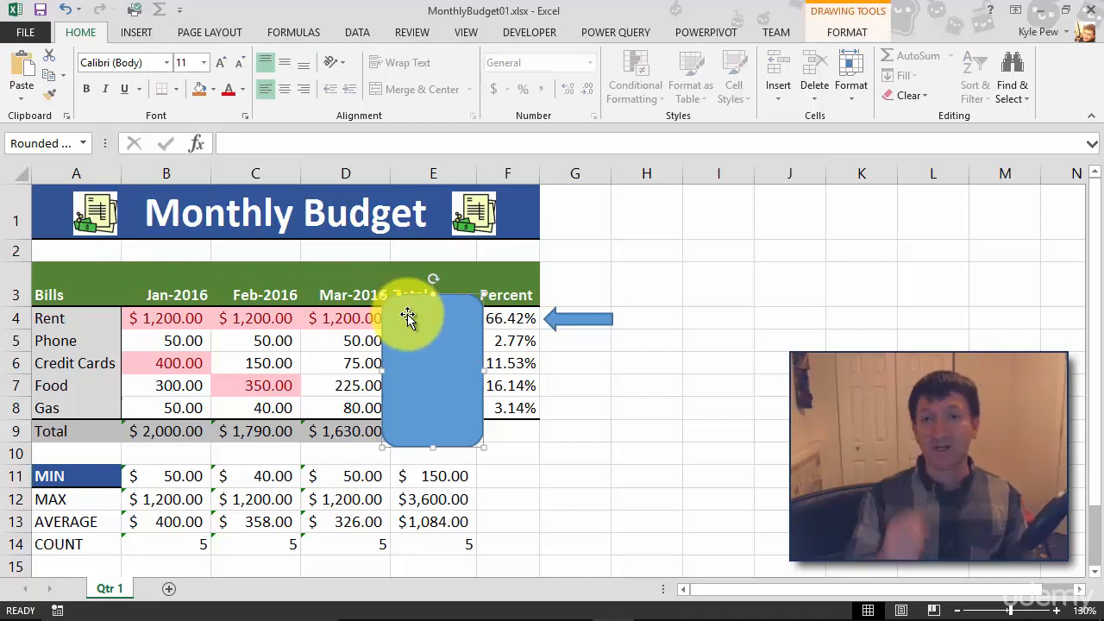
click(845, 29)
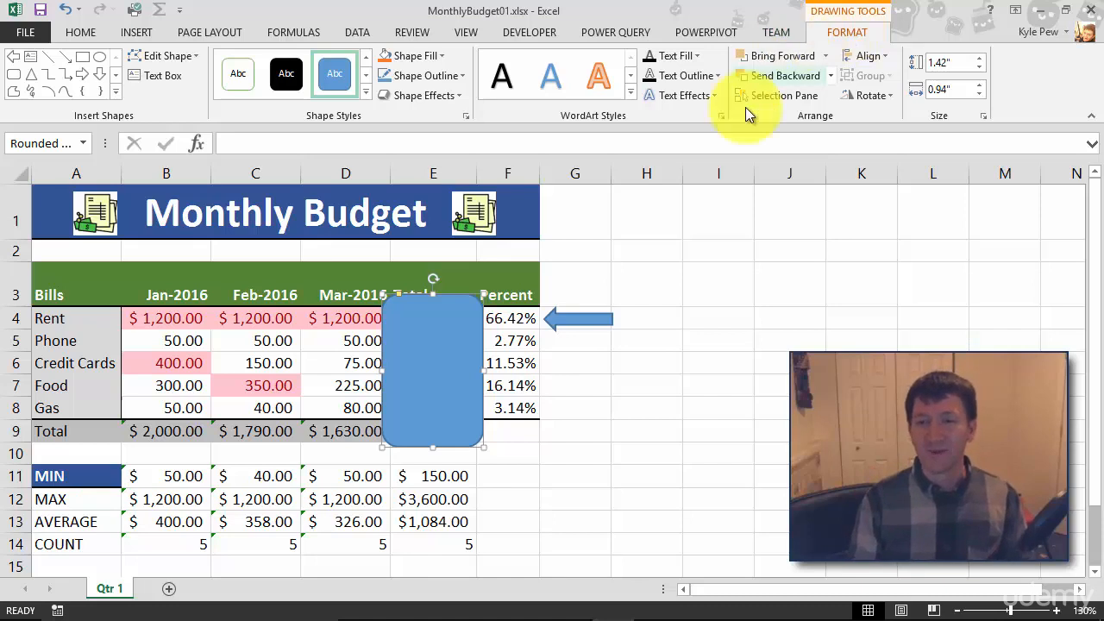
click(429, 345)
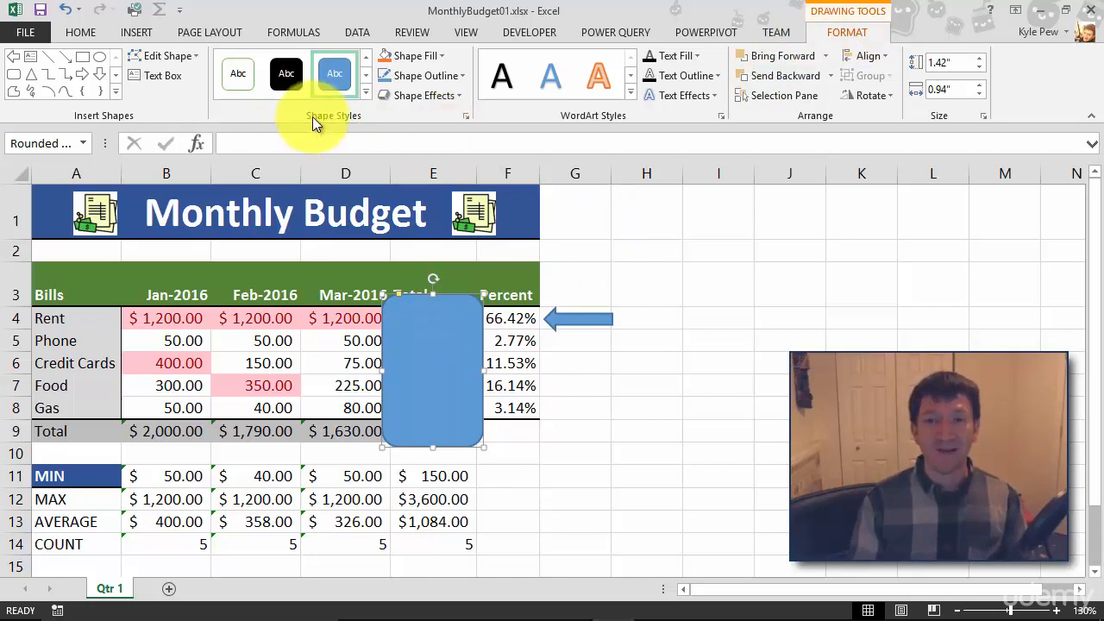
click(443, 54)
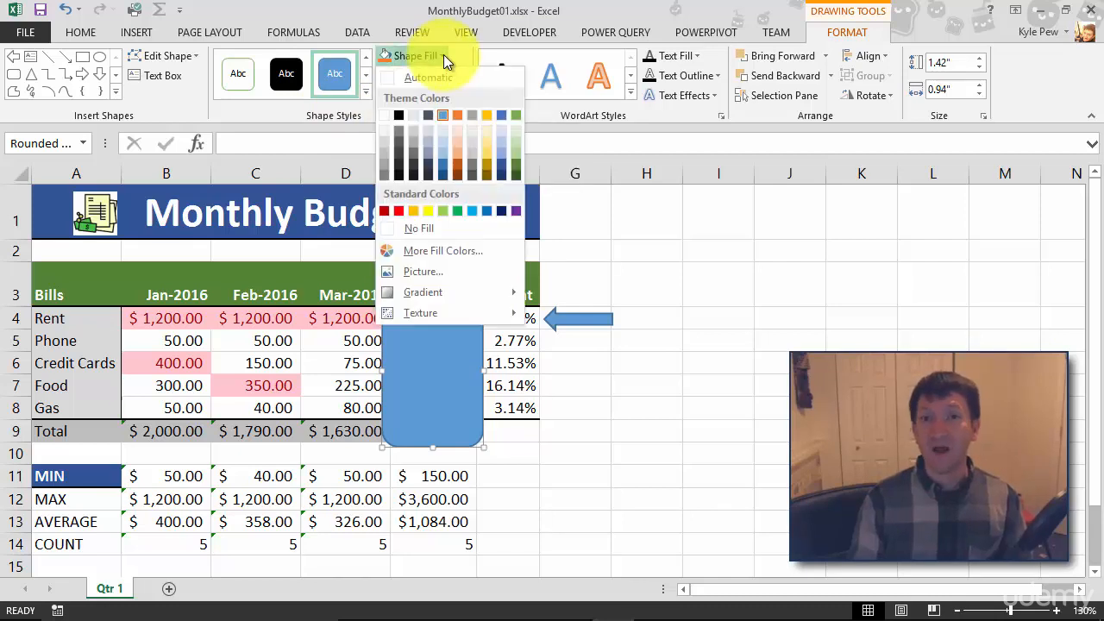
click(404, 231)
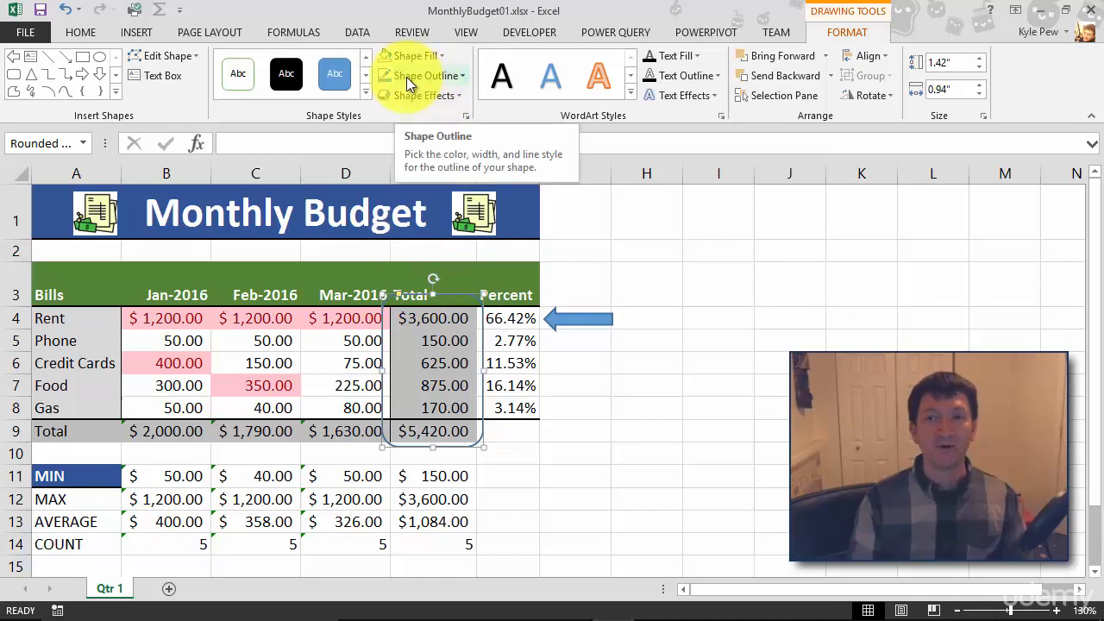
Give the rounded rectangle over the Total column a red outline with a 3 pt weight
click(444, 78)
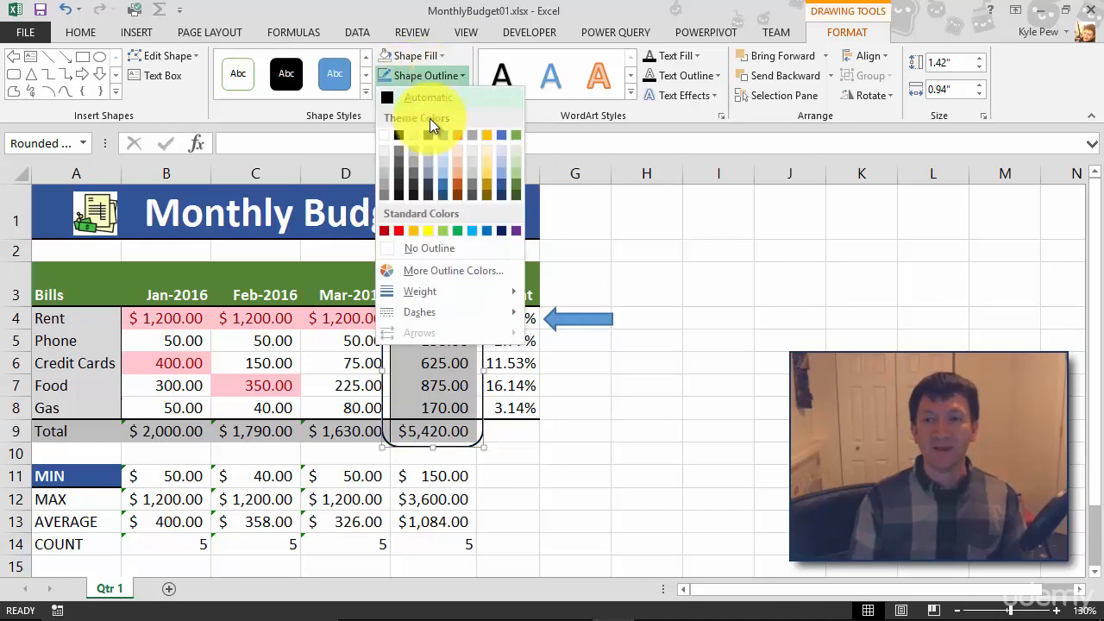
click(398, 230)
click(461, 78)
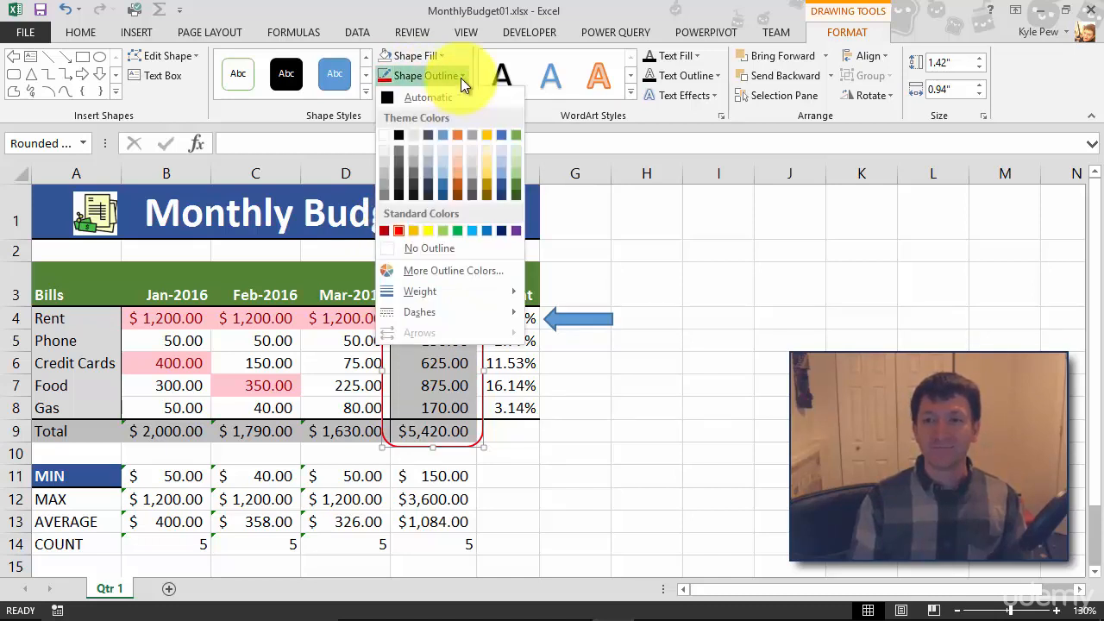
mouse_move(406, 291)
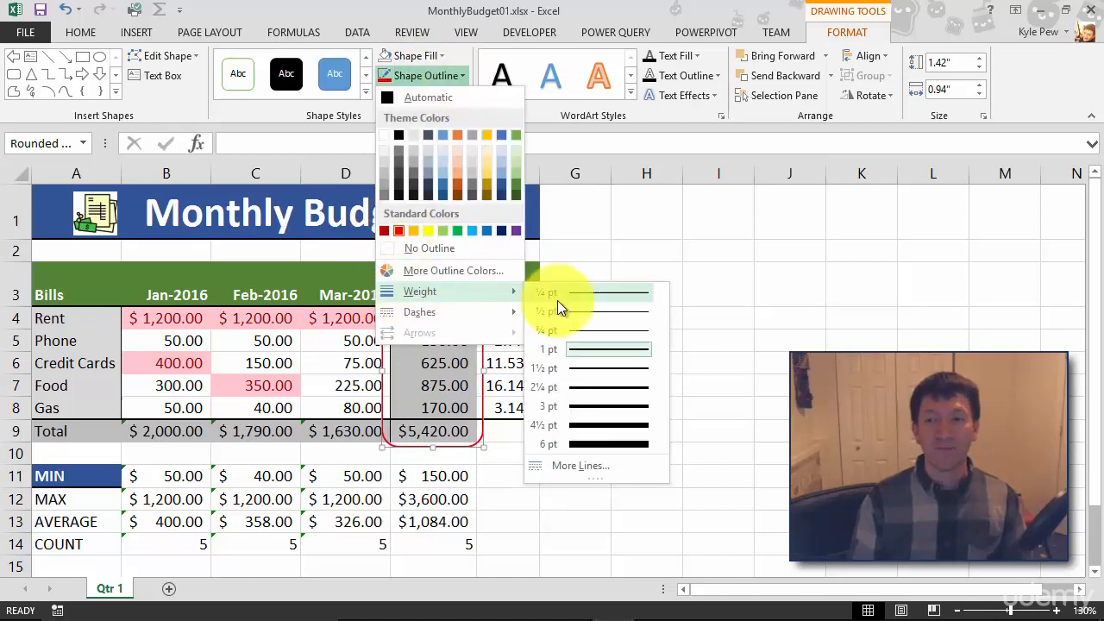
click(585, 405)
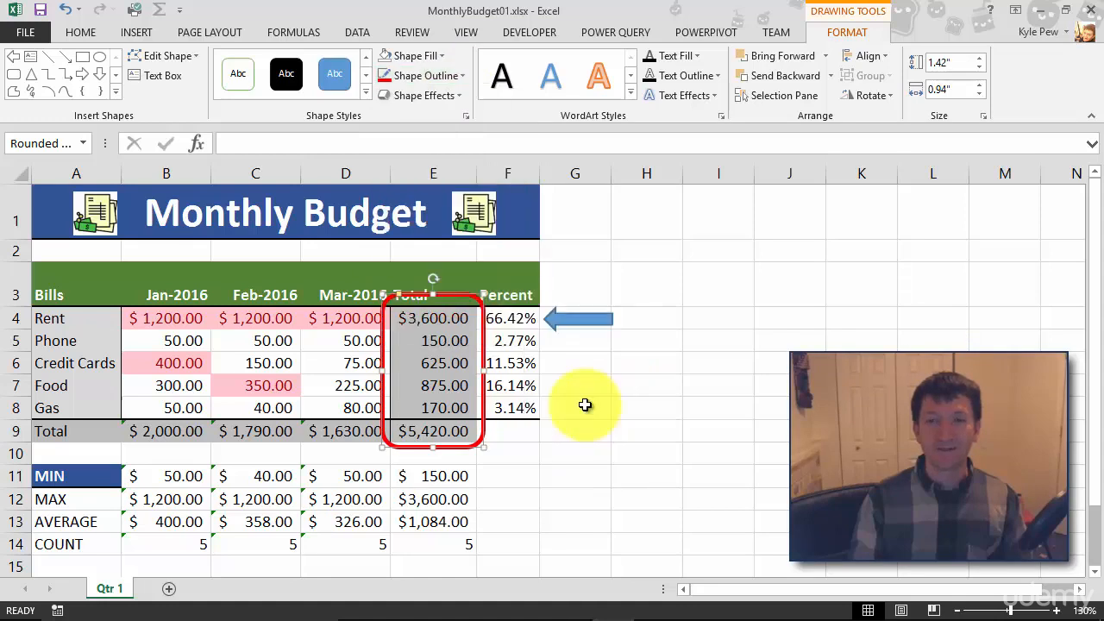
click(718, 324)
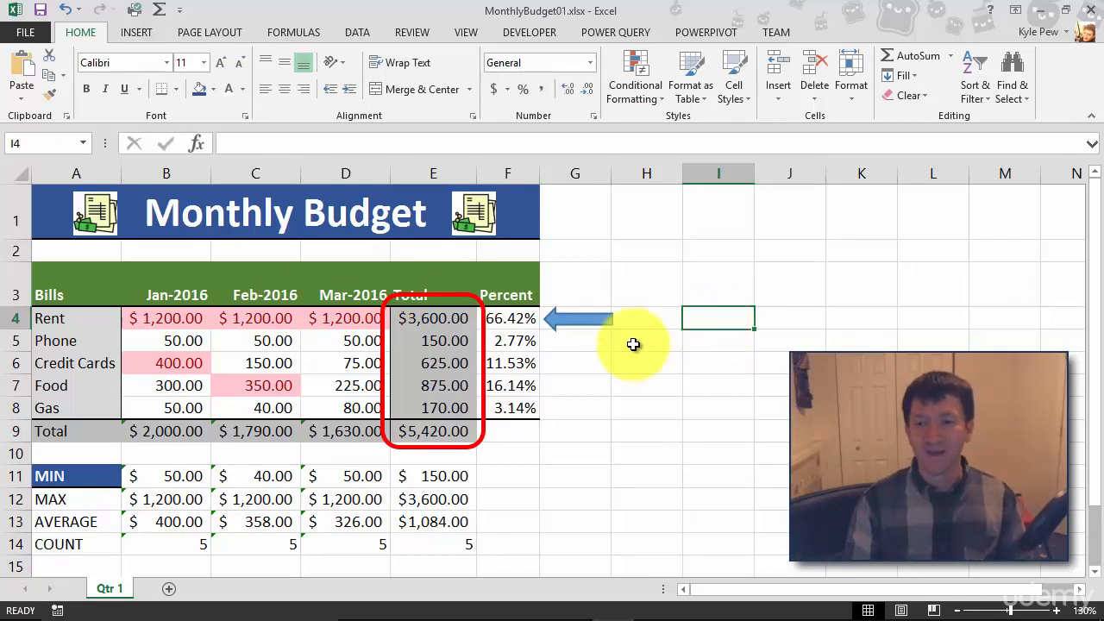
Resize the red rounded rectangle to about 1.25" high by 0.82" wide so it tightly frames the totals in E4:E9
click(425, 294)
drag(428, 296, 432, 304)
drag(384, 373, 390, 373)
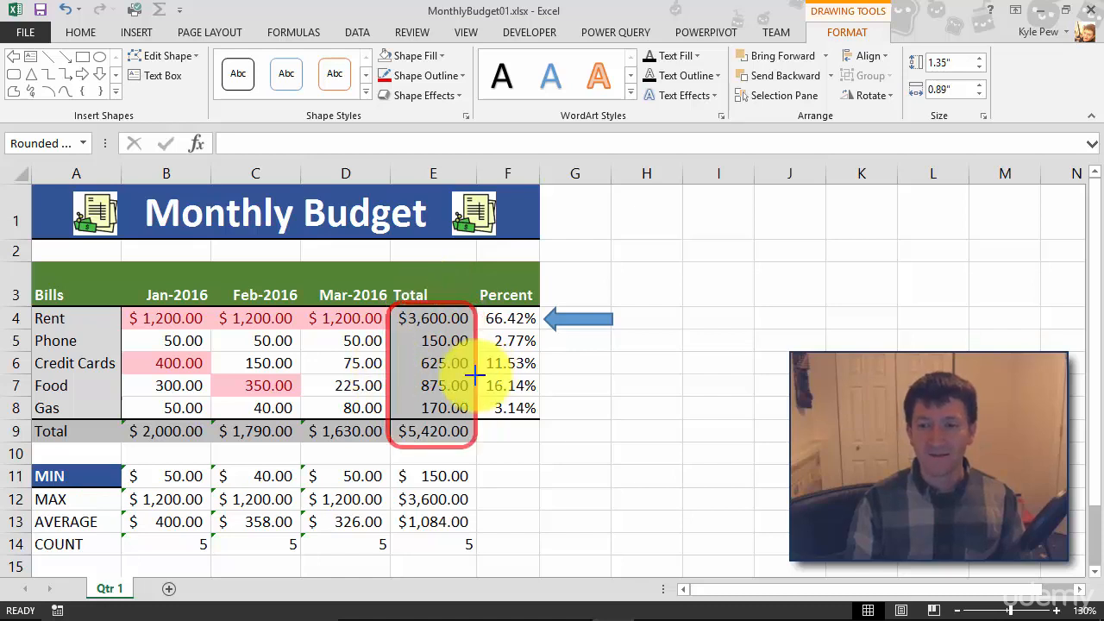
drag(479, 373, 474, 372)
drag(429, 446, 428, 440)
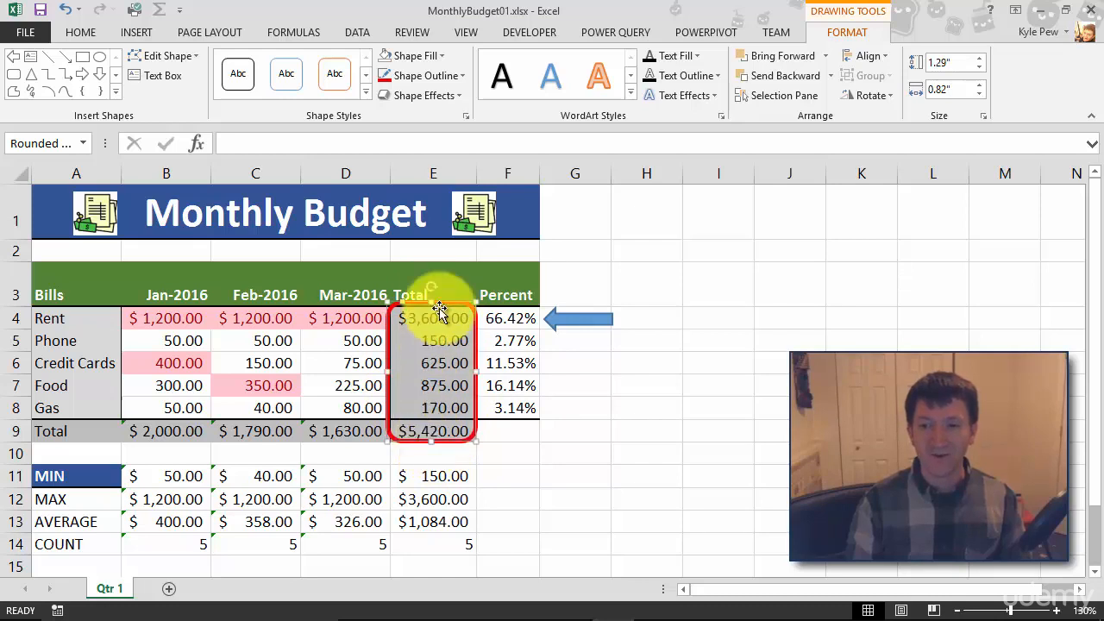
drag(430, 303, 430, 308)
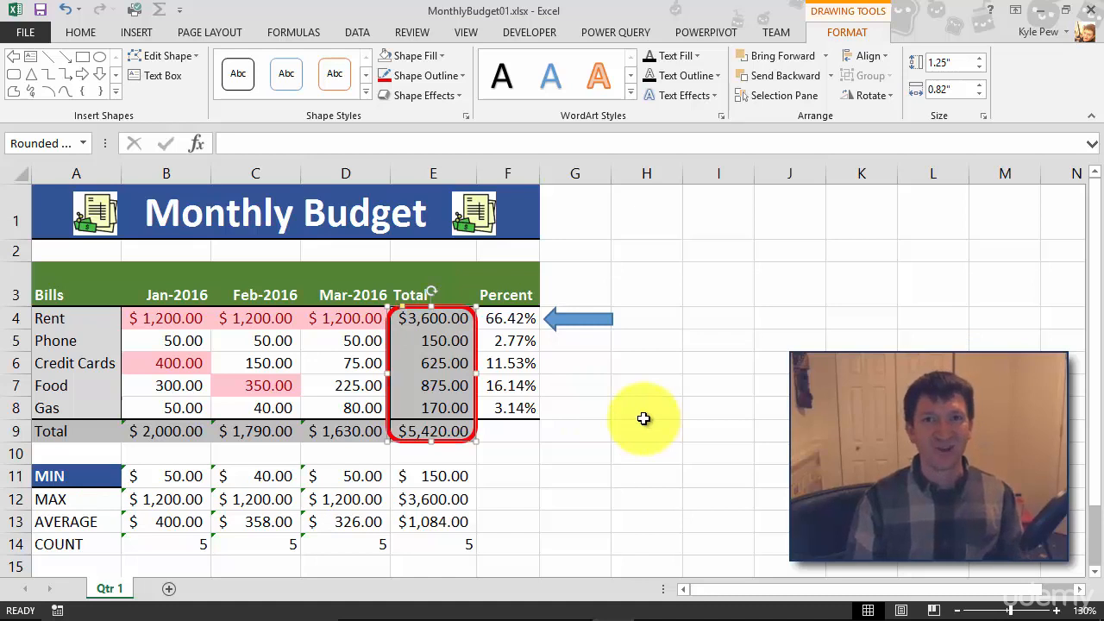
Fill the block arrow pointing at the Rent percentage with standard red
click(572, 329)
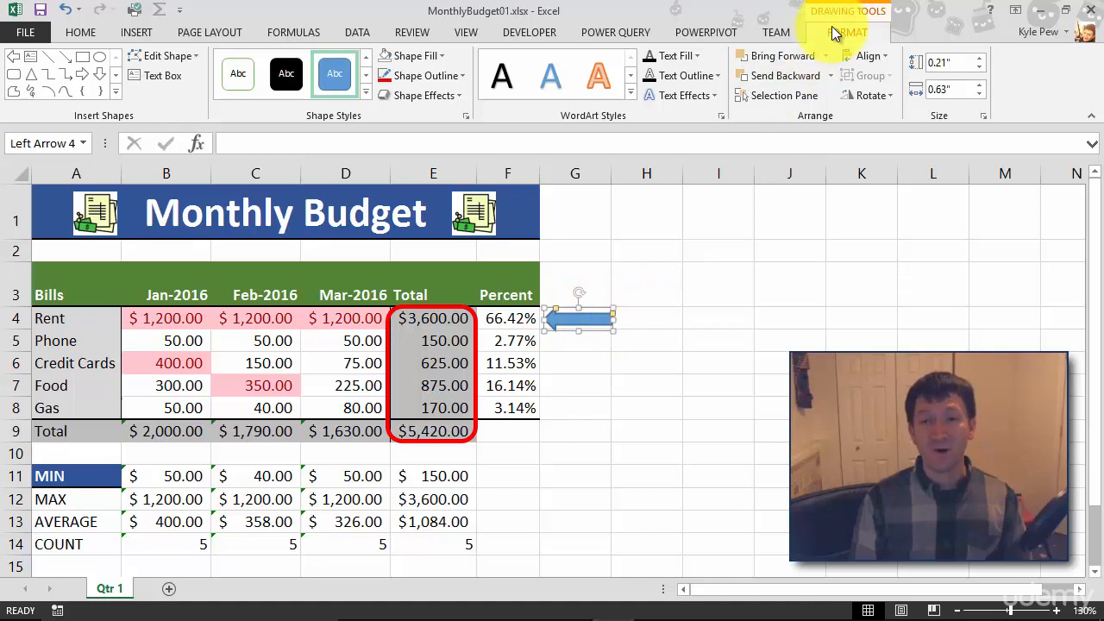
click(440, 55)
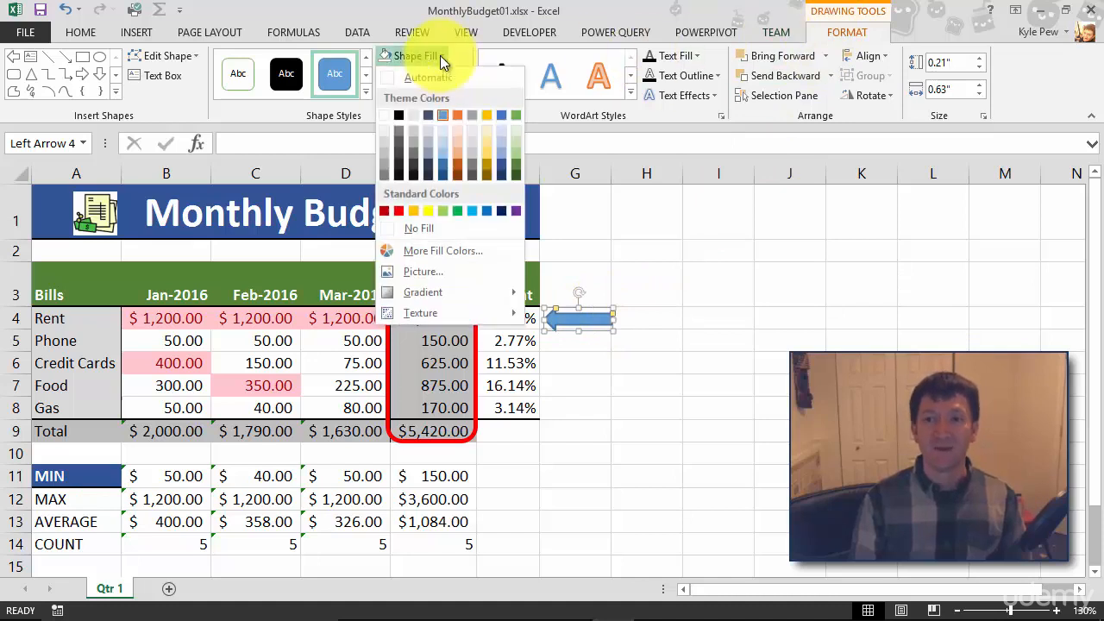
click(397, 212)
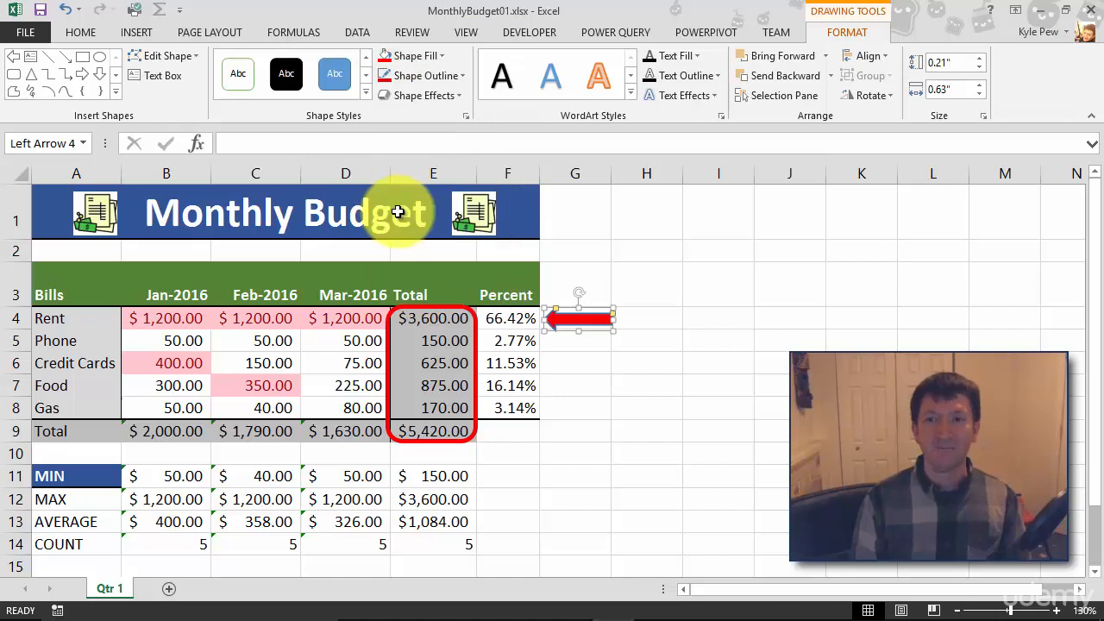
Give the arrow beside the Rent percentage a dark red outline with a 2¼ pt weight
click(441, 76)
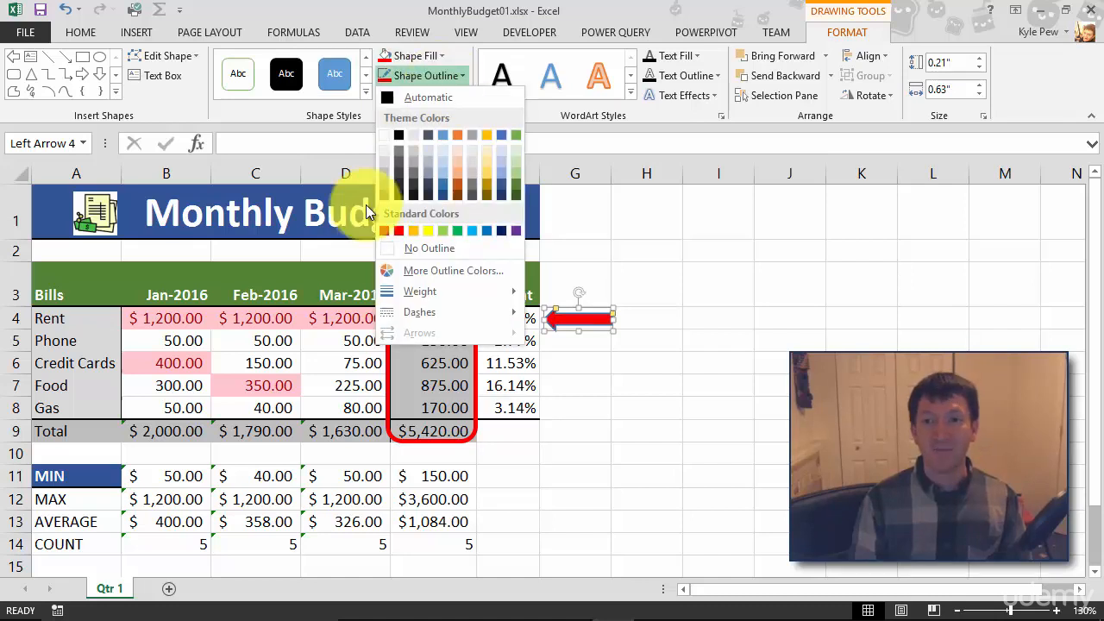
click(384, 231)
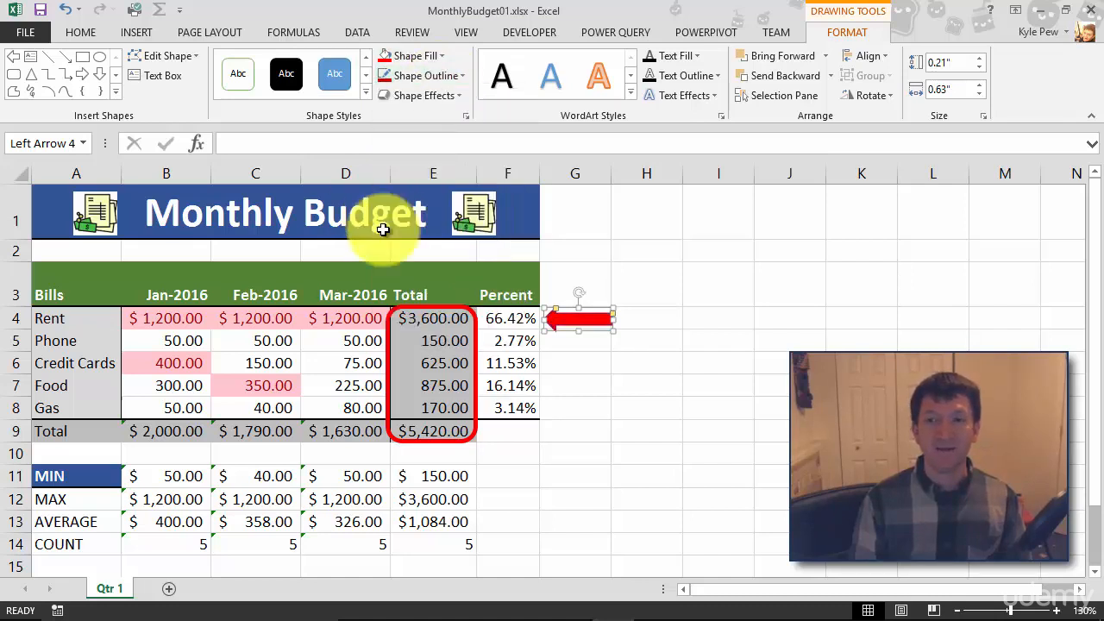
click(463, 78)
mouse_move(435, 293)
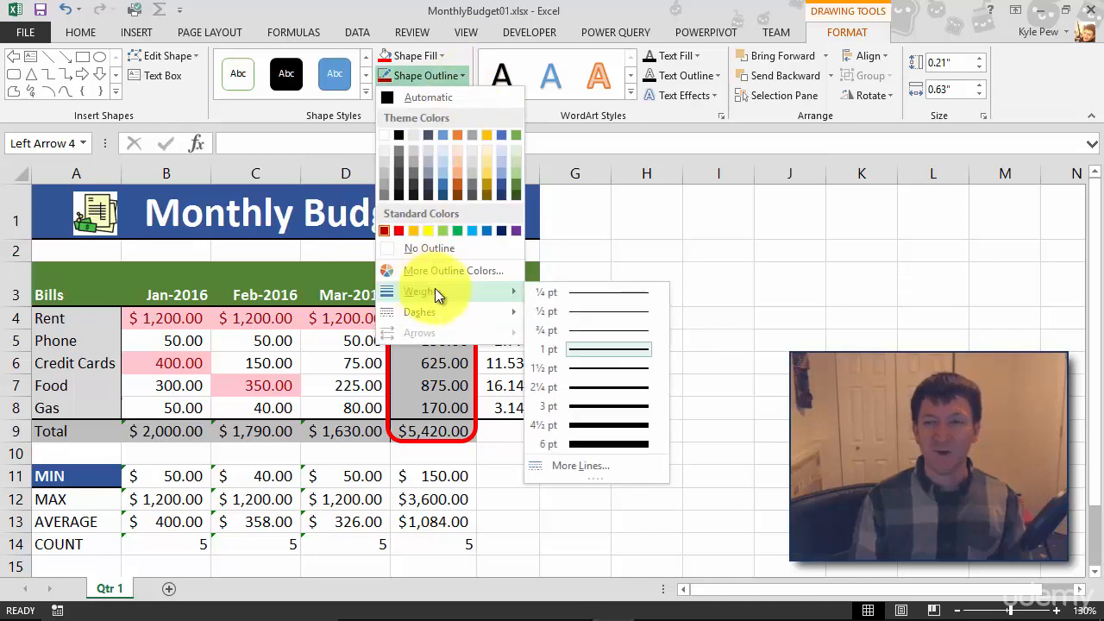
click(586, 388)
click(574, 364)
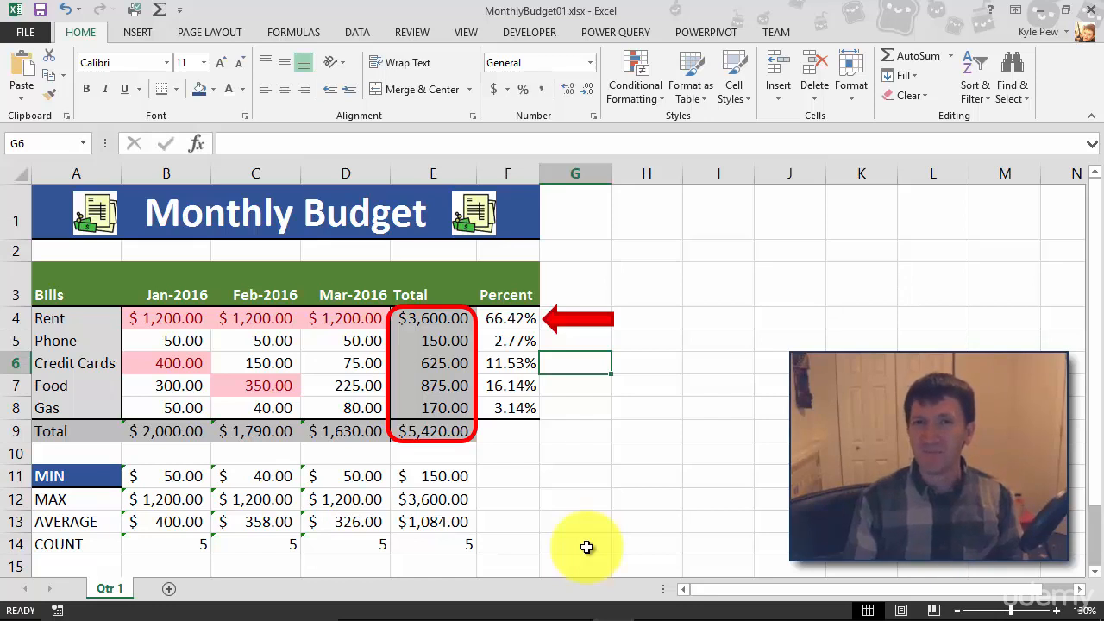
Draw a Smiley Face about 0.84" high by 0.8" wide below the Percent column and flatten its mouth into a straight line
click(134, 34)
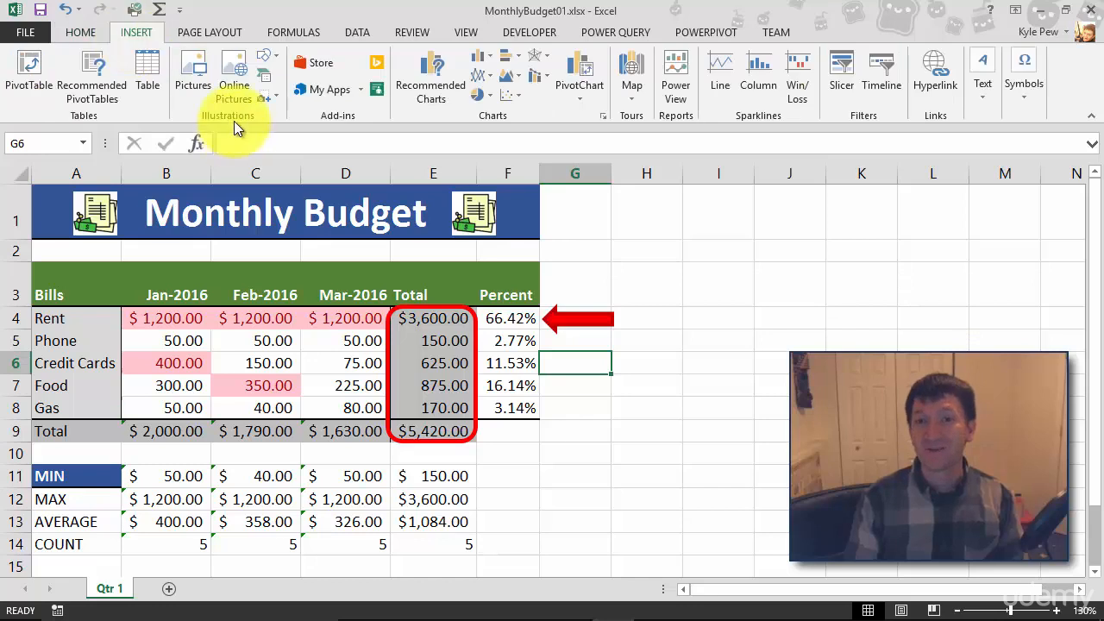
click(271, 56)
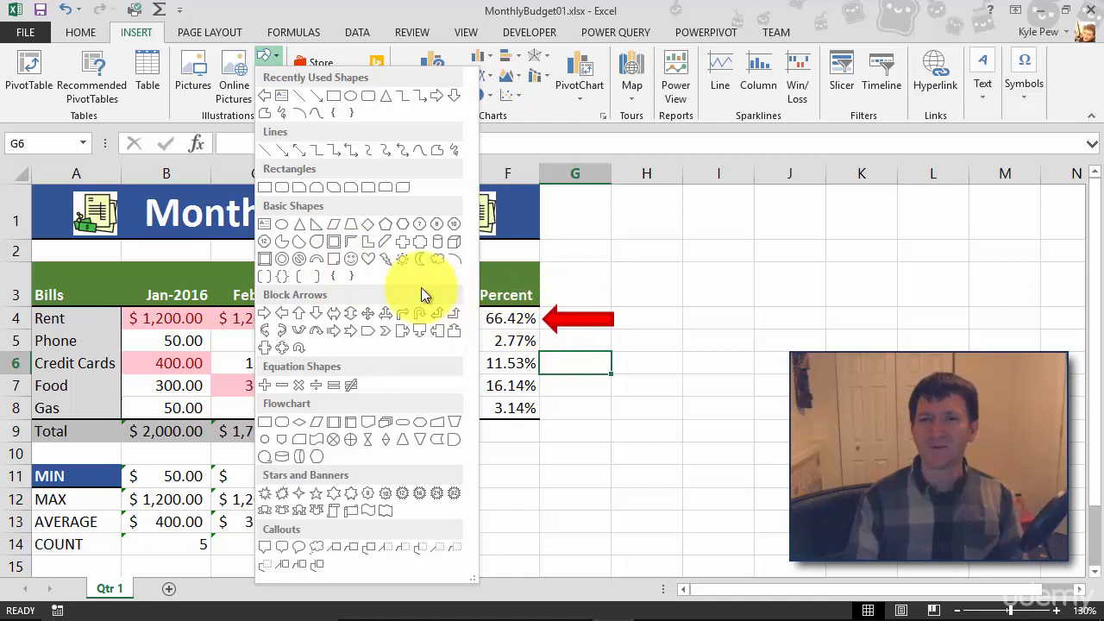
click(352, 260)
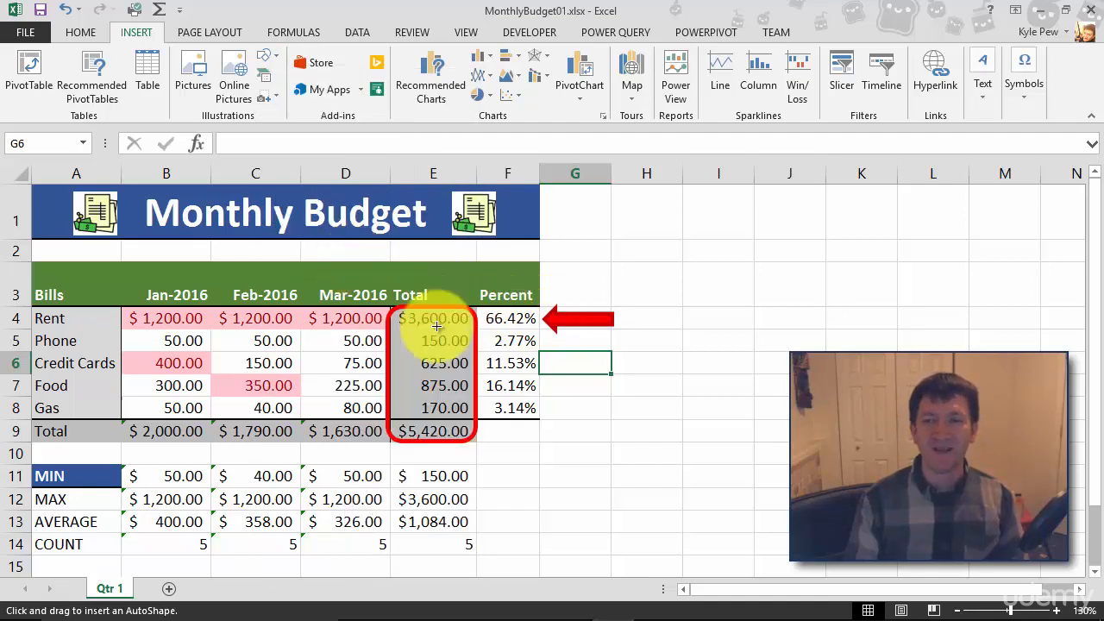
mouse_move(533, 473)
mouse_down()
mouse_move(606, 532)
mouse_move(619, 562)
mouse_move(535, 488)
mouse_up()
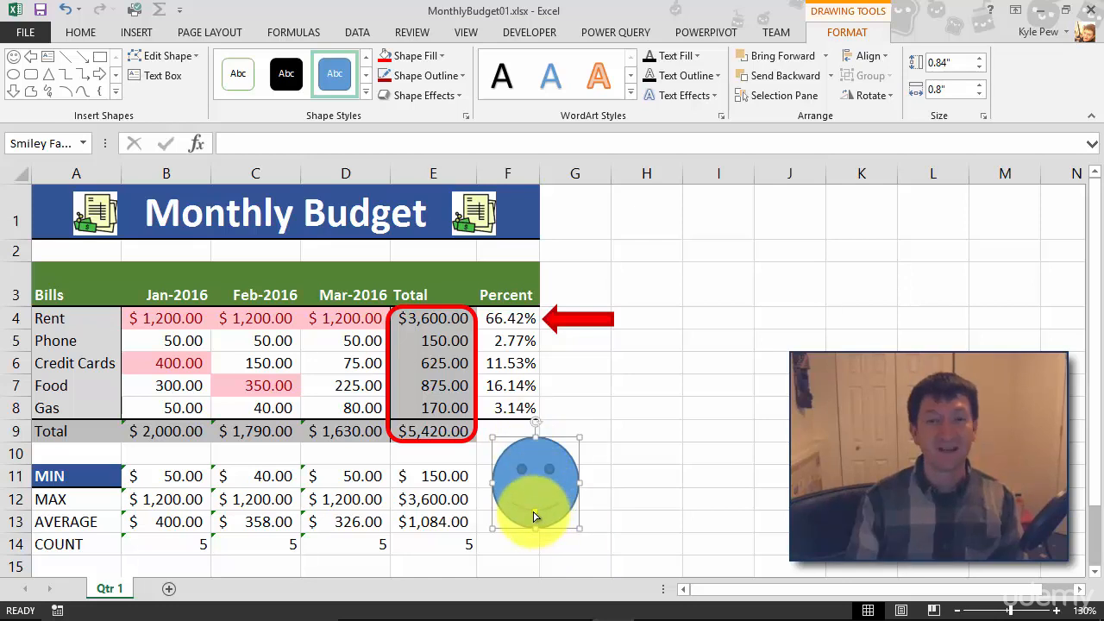
drag(534, 516, 525, 493)
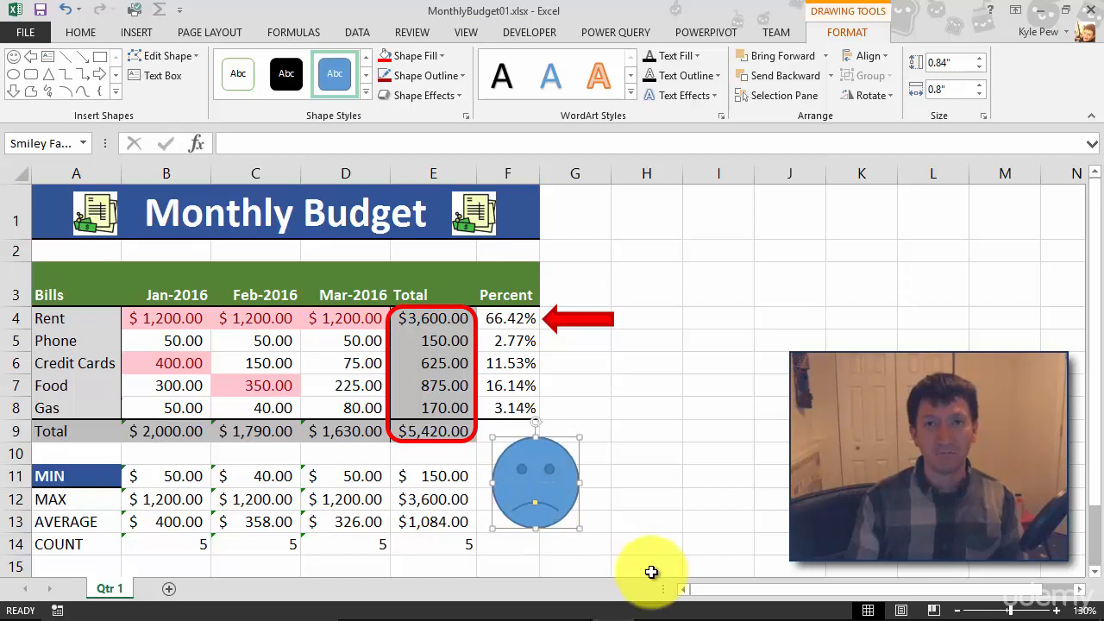
drag(536, 509, 535, 507)
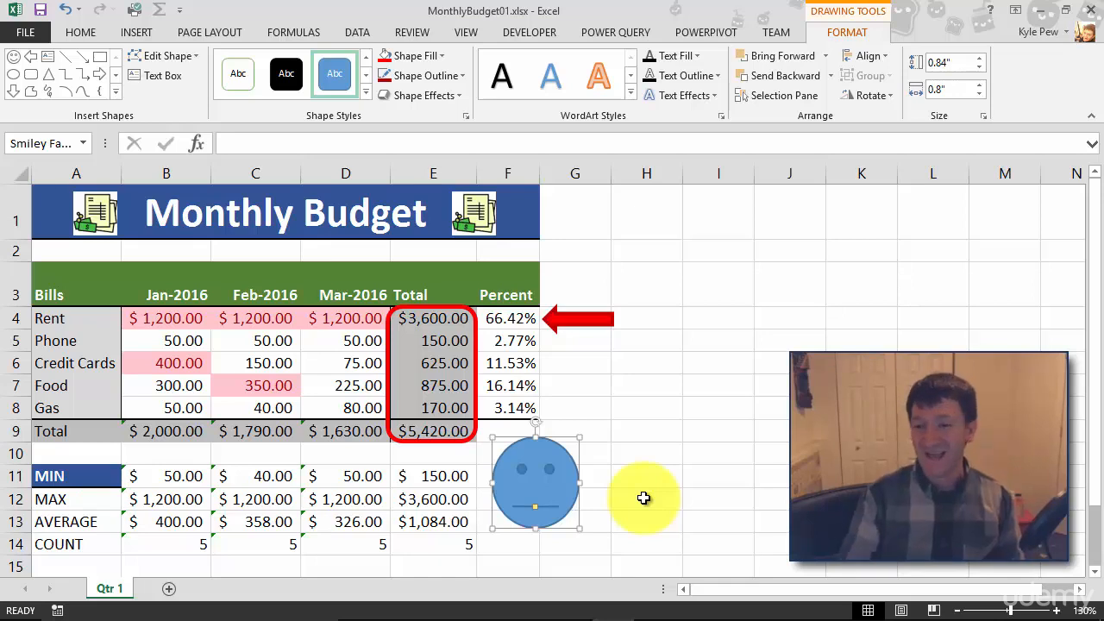
Lengthen the head of the red arrow and slightly reduce the corner rounding of the red rectangle around the totals
click(575, 321)
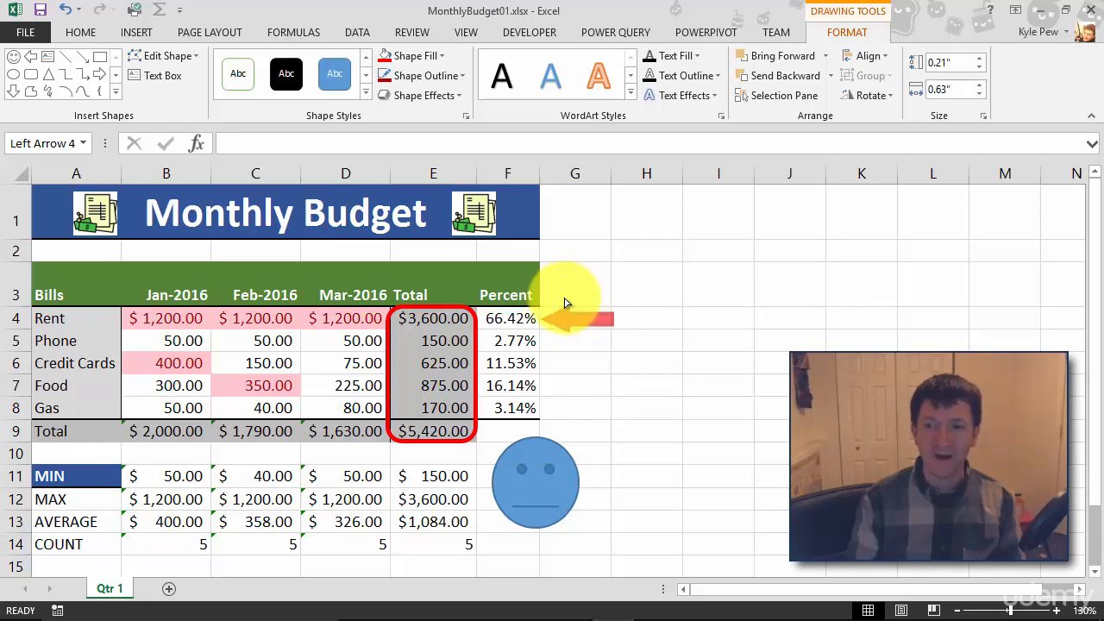
drag(611, 316, 610, 318)
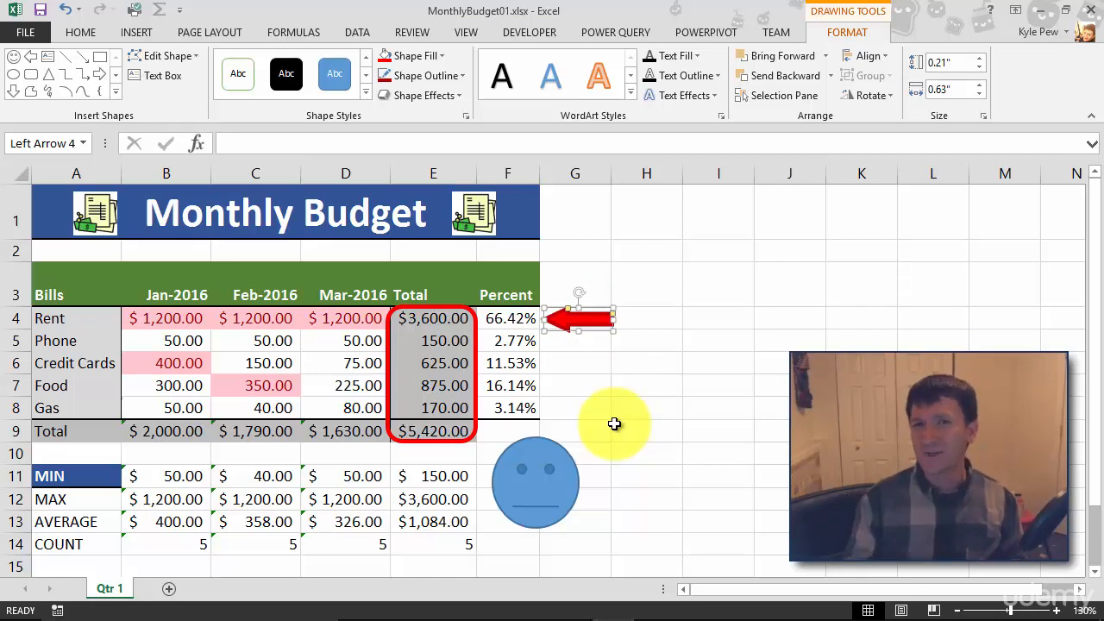
click(479, 341)
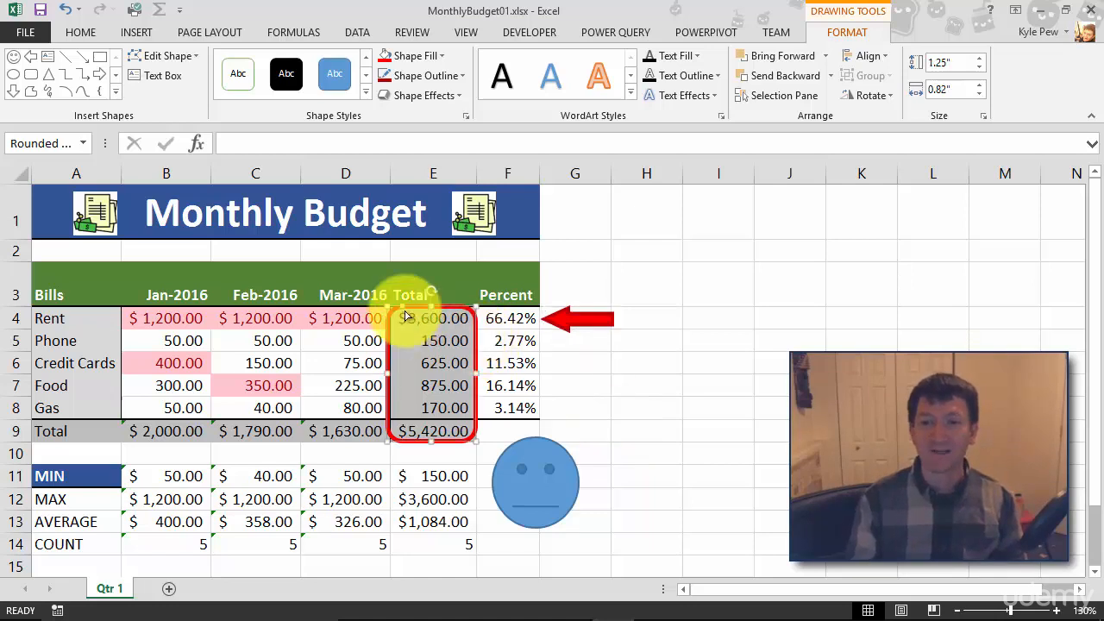
drag(400, 314, 396, 314)
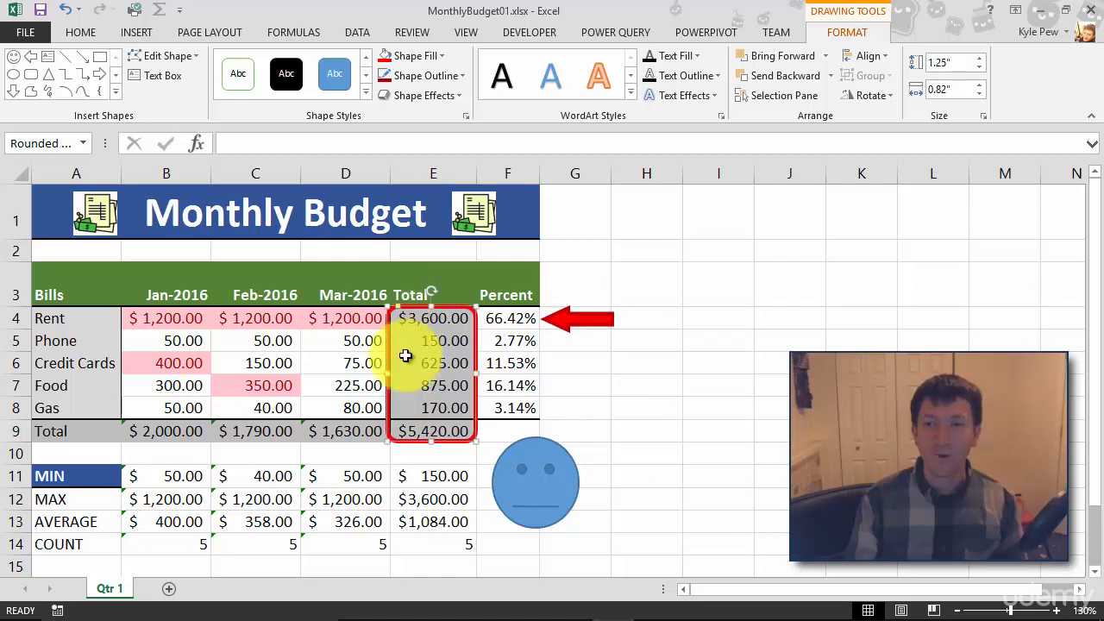
Delete the smiley face shape below the Percent column
click(597, 373)
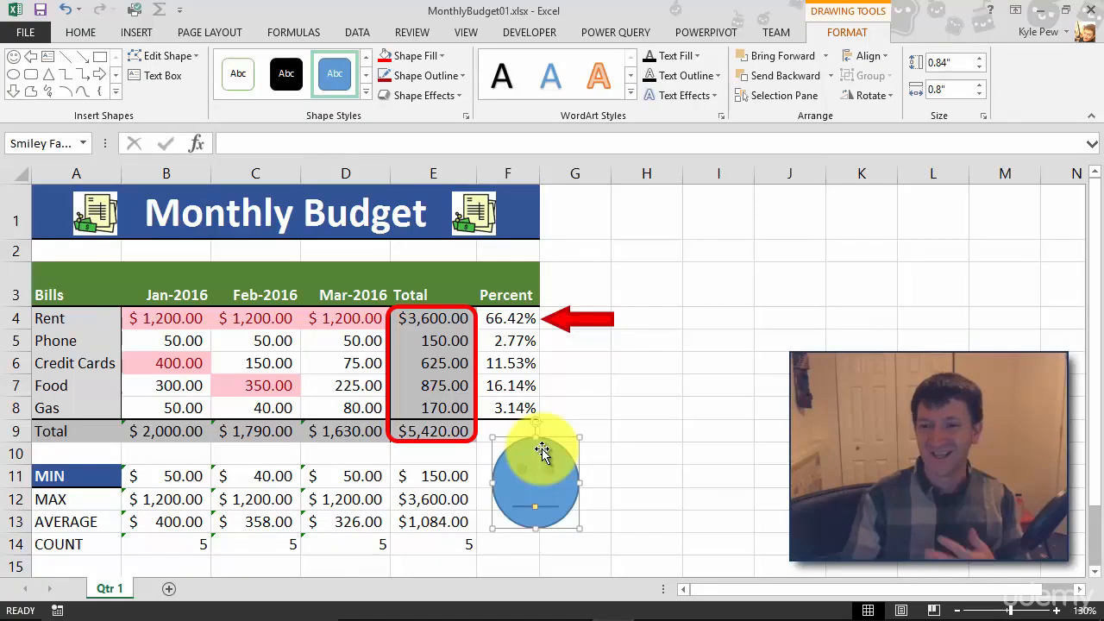
key(Delete)
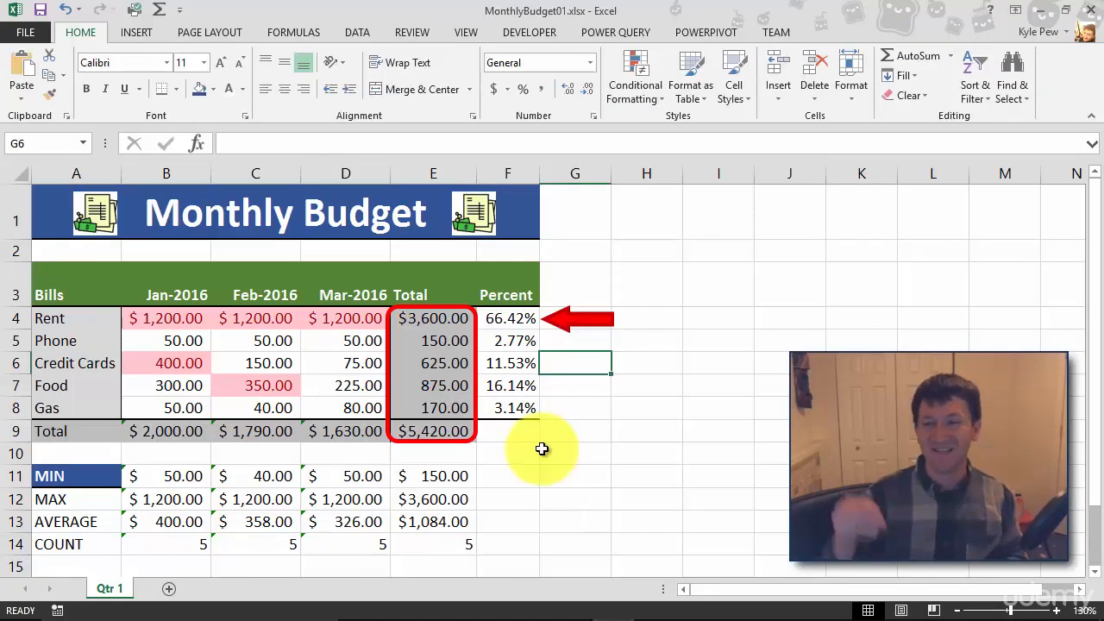